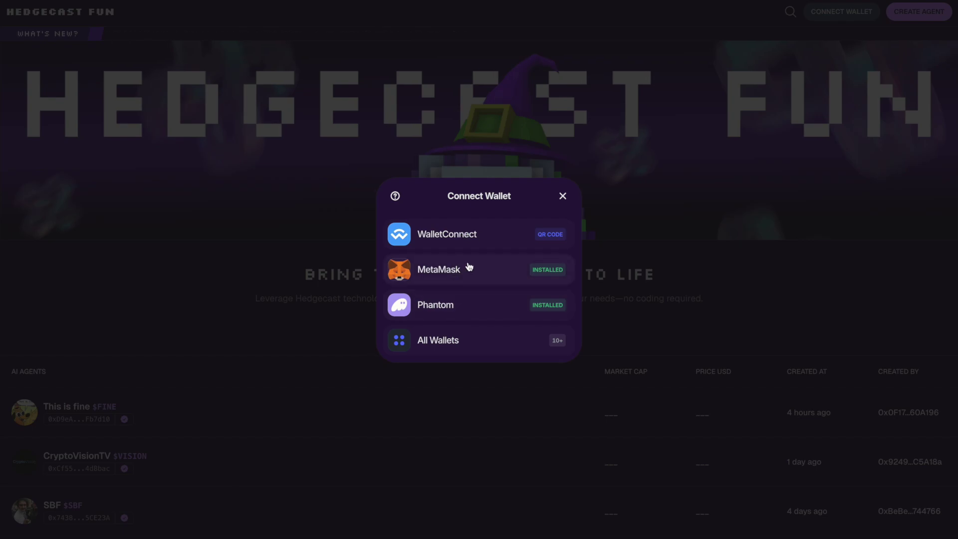
# Connect the MetaMask wallet to the site and open the claim for testnet $HEDGE
pyautogui.click(470, 272)
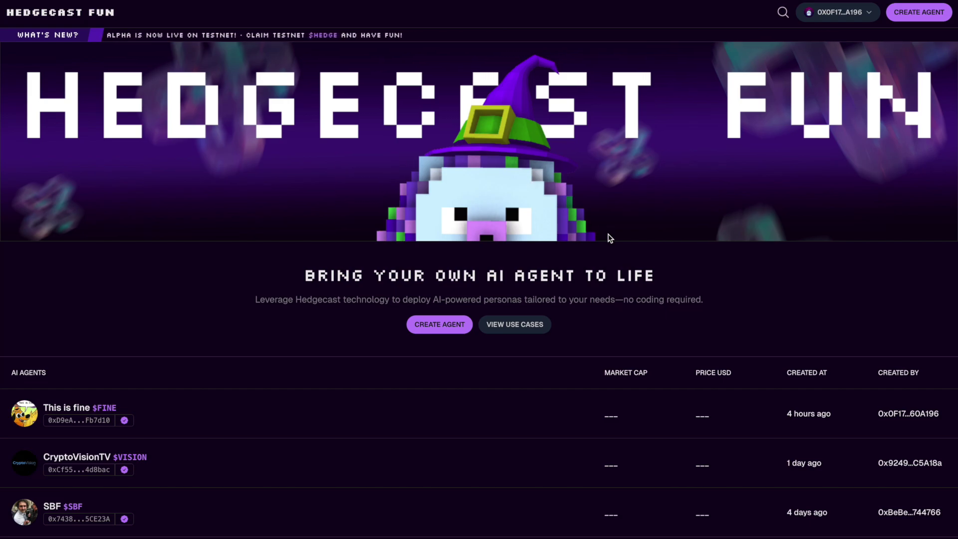
pyautogui.scroll(-2, 609, 237)
pyautogui.scroll(-5, 609, 238)
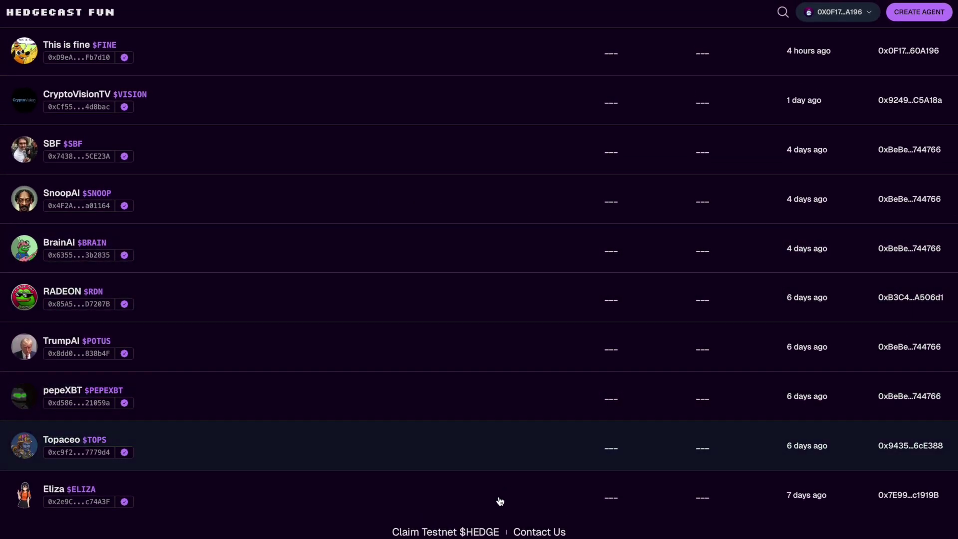
pyautogui.click(472, 535)
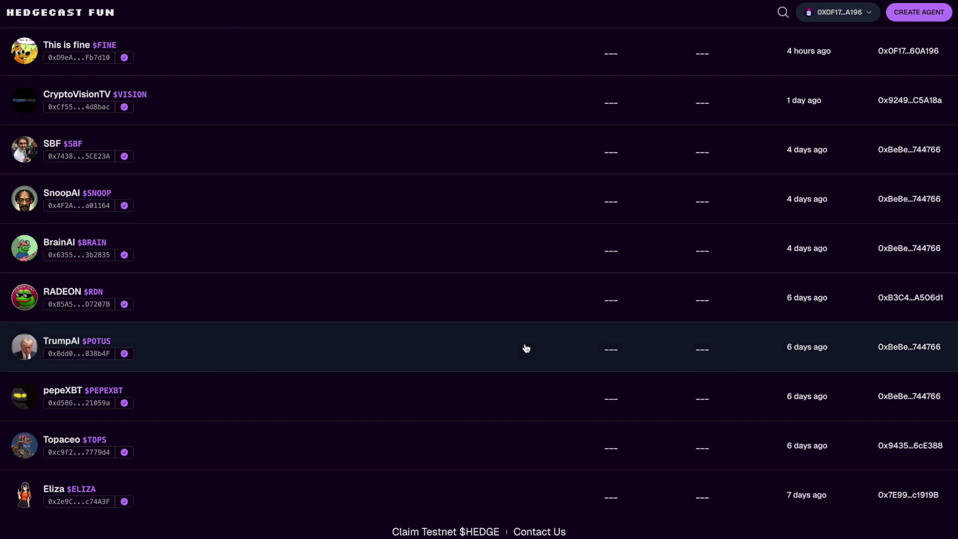
# Start creating a new AI agent from the Hedgecast Fun home page
pyautogui.scroll(8, 525, 348)
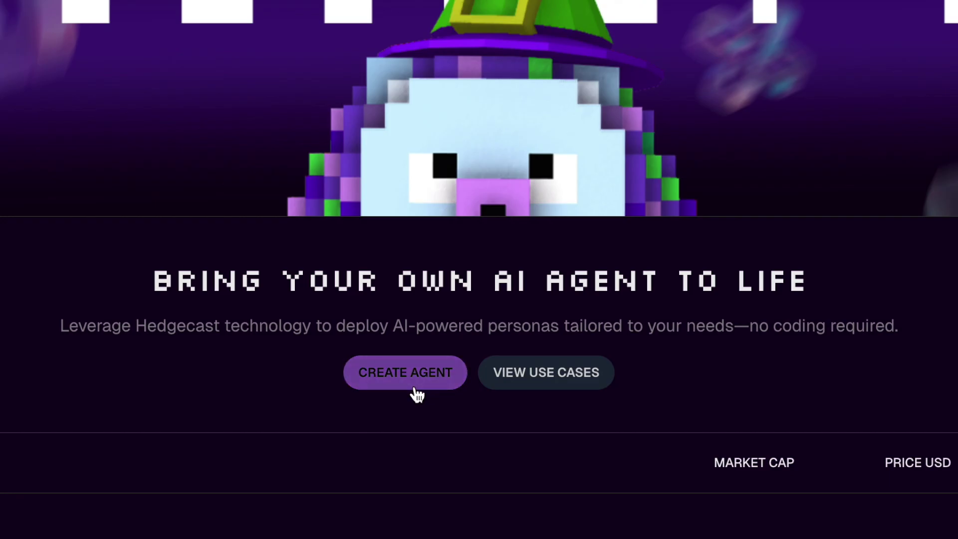
pyautogui.click(421, 380)
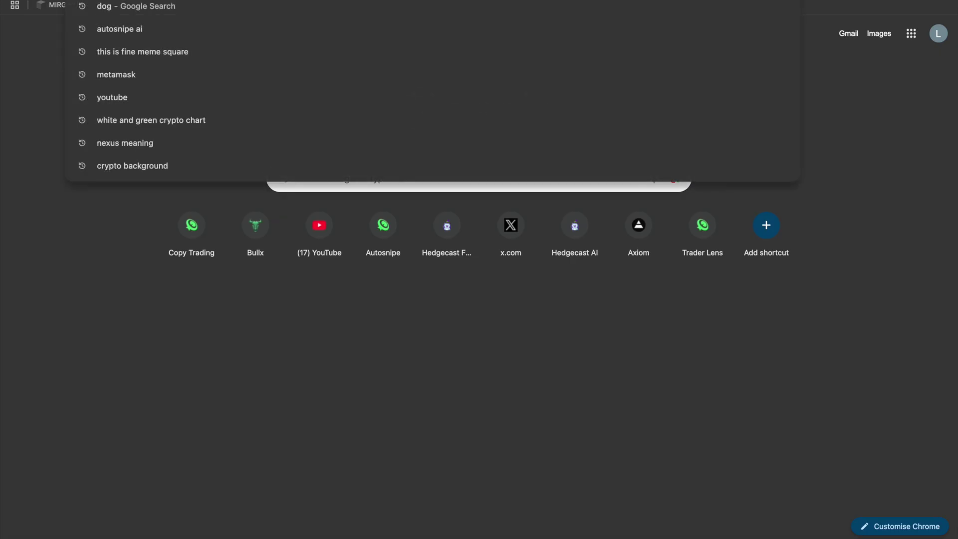
# Find a sitting golden puppy photo on Google Images by searching "dog" and upload it as the agent's profile image
pyautogui.write('dog')
pyautogui.press('Return')
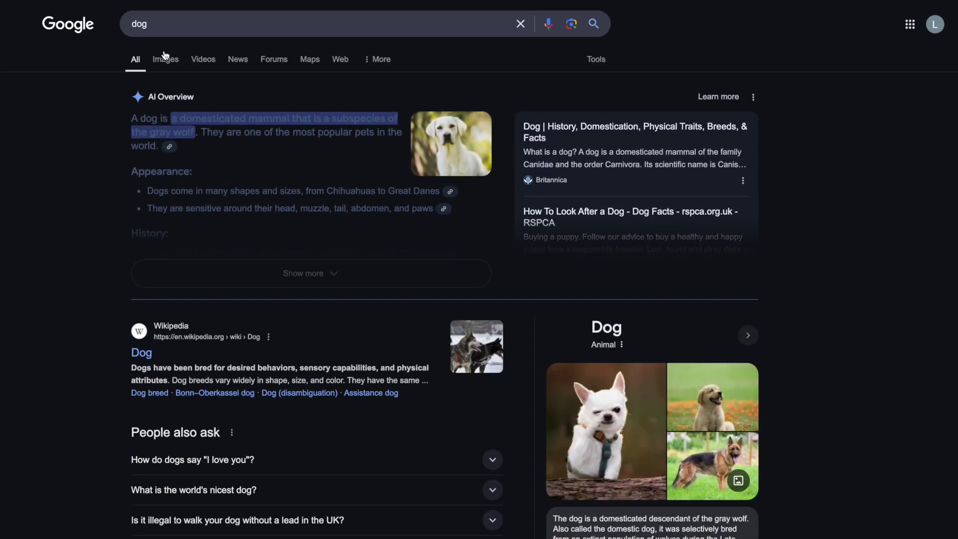
pyautogui.click(166, 58)
pyautogui.click(207, 172)
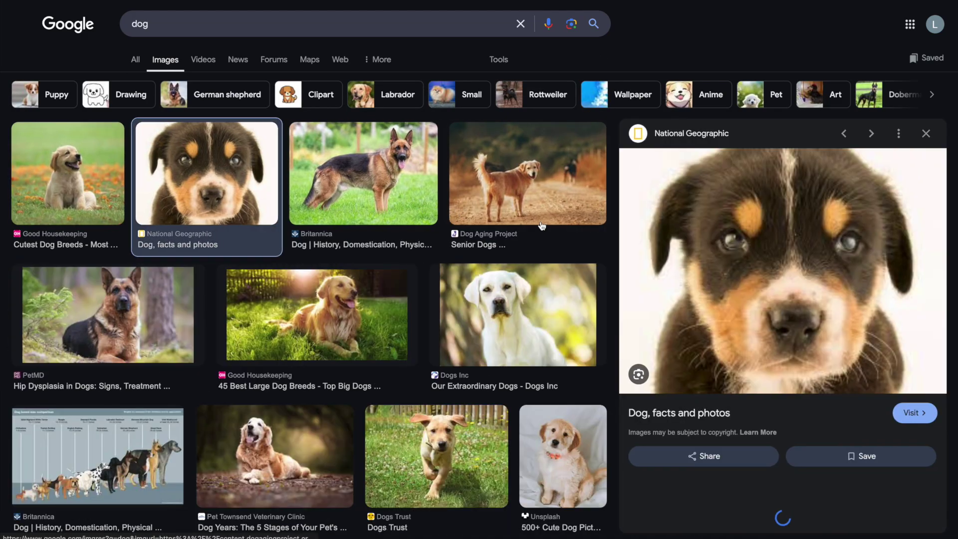
pyautogui.rightClick(738, 259)
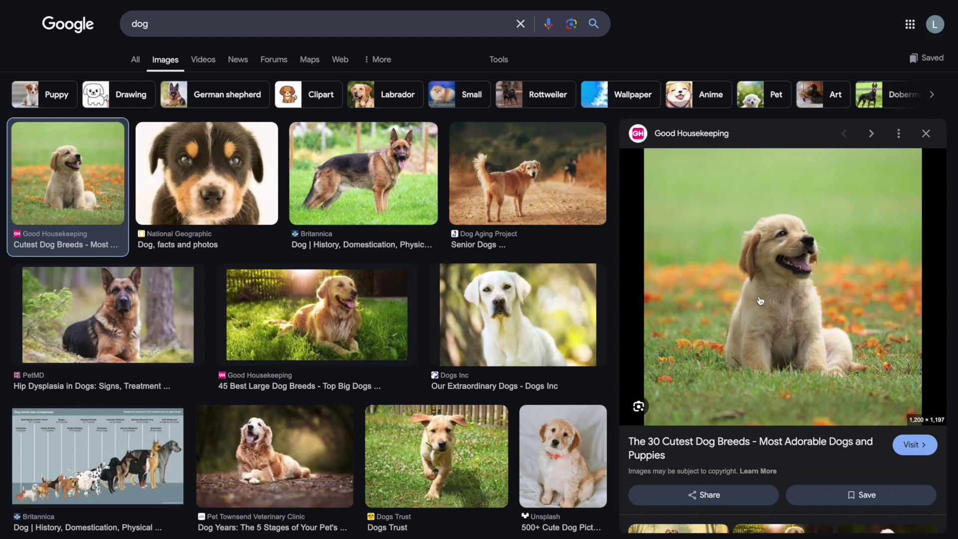
pyautogui.rightClick(757, 299)
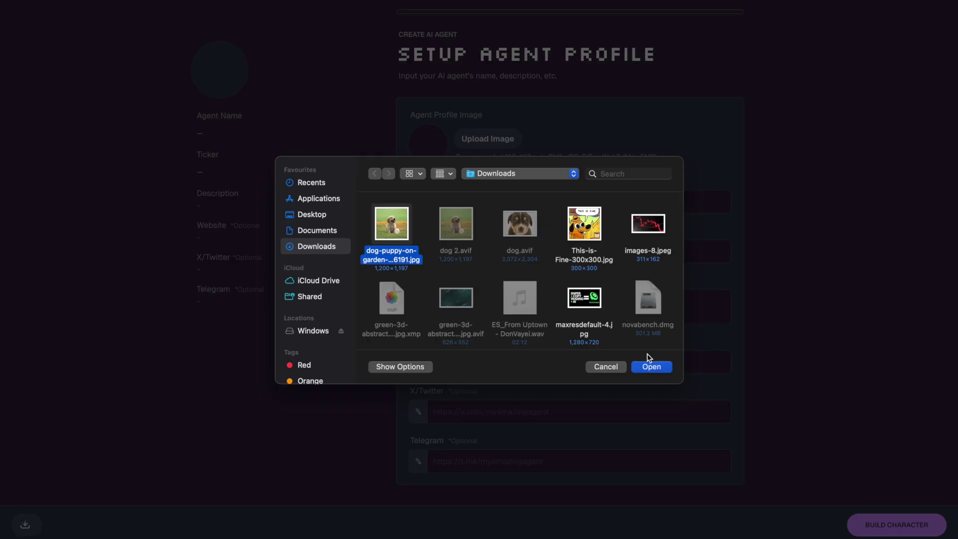
pyautogui.click(649, 367)
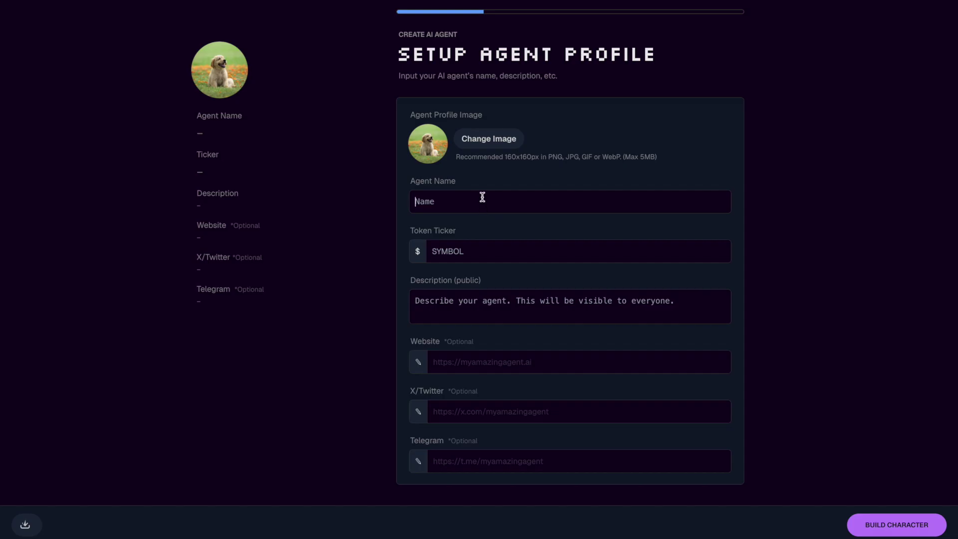
# Name the agent "This dog" and set its token ticker to DOG
pyautogui.write('This dog')
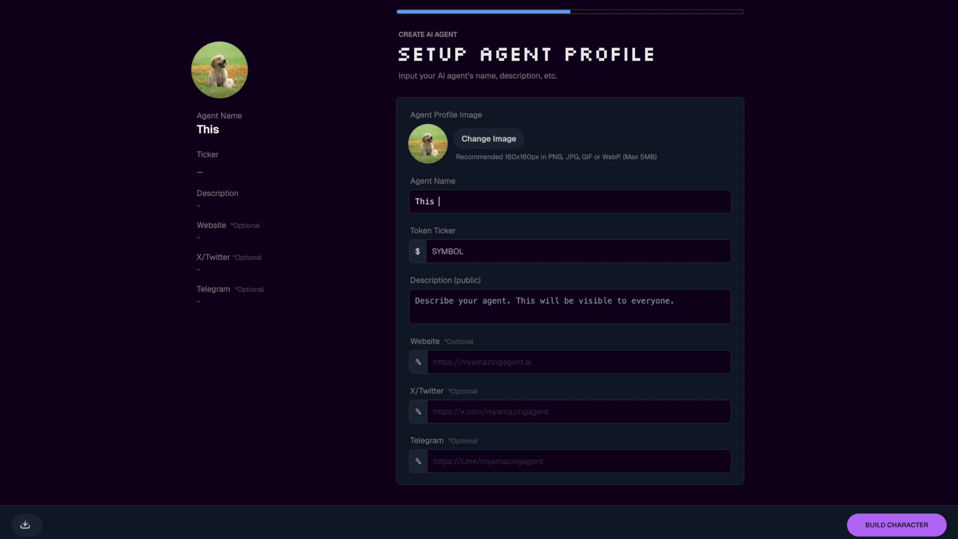
pyautogui.click(462, 256)
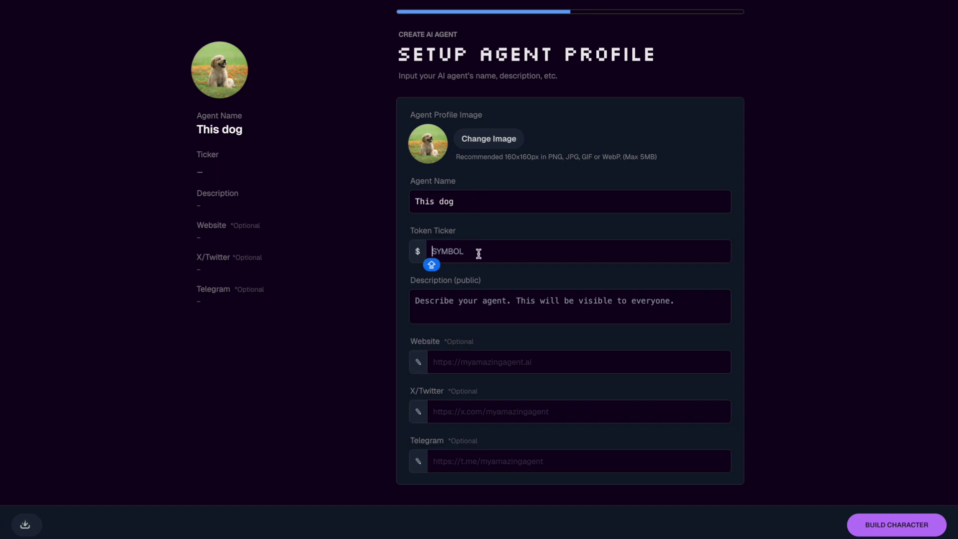
pyautogui.write('DOG')
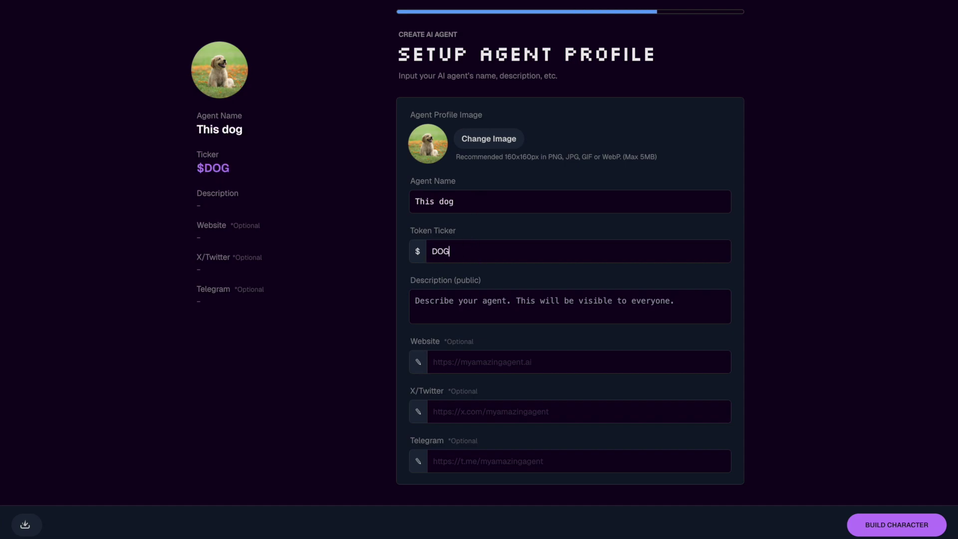
# Enter "It's a dog mate" as the public description, leave the optional links empty, and continue to building the character
pyautogui.click(465, 313)
pyautogui.write("It's a do")
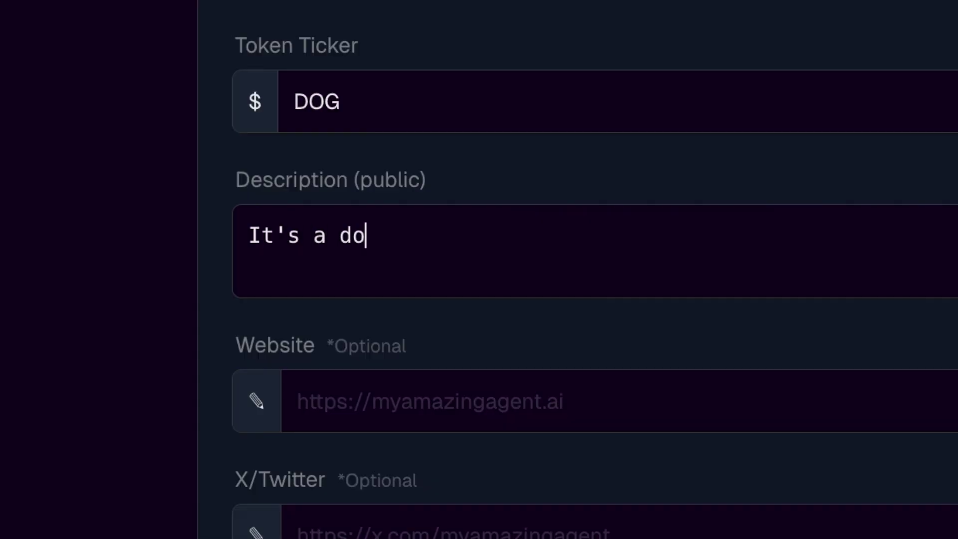
pyautogui.write('g mate')
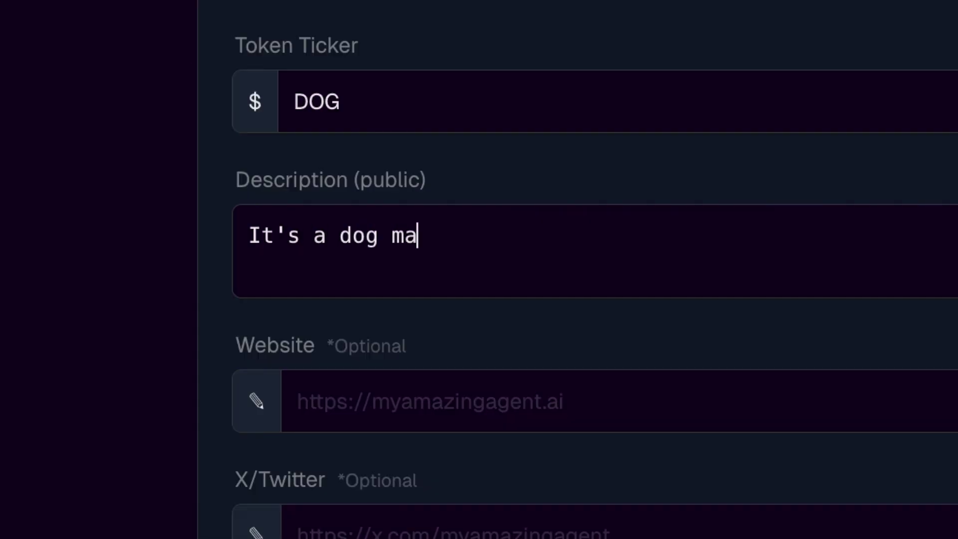
pyautogui.click(458, 383)
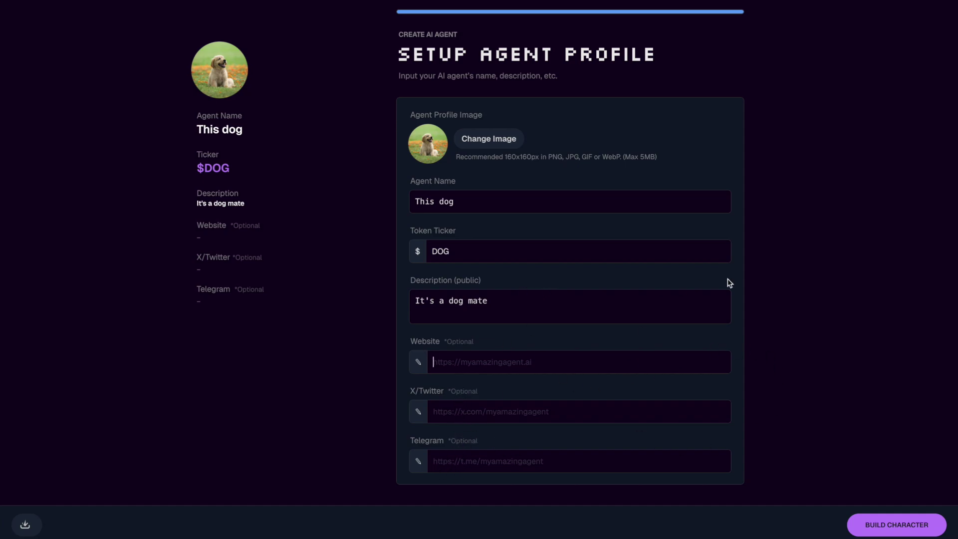
pyautogui.click(891, 533)
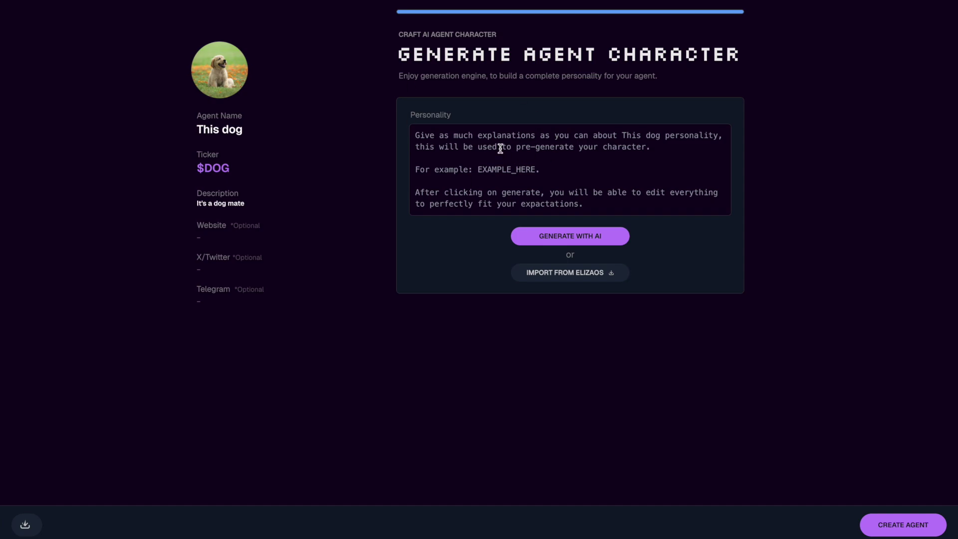
# Generate the character with AI from "Very good boy. Likes huge sticks and walks on the beach", answering every question in dog language like "WOOF" or "BARK"
pyautogui.write('Very good')
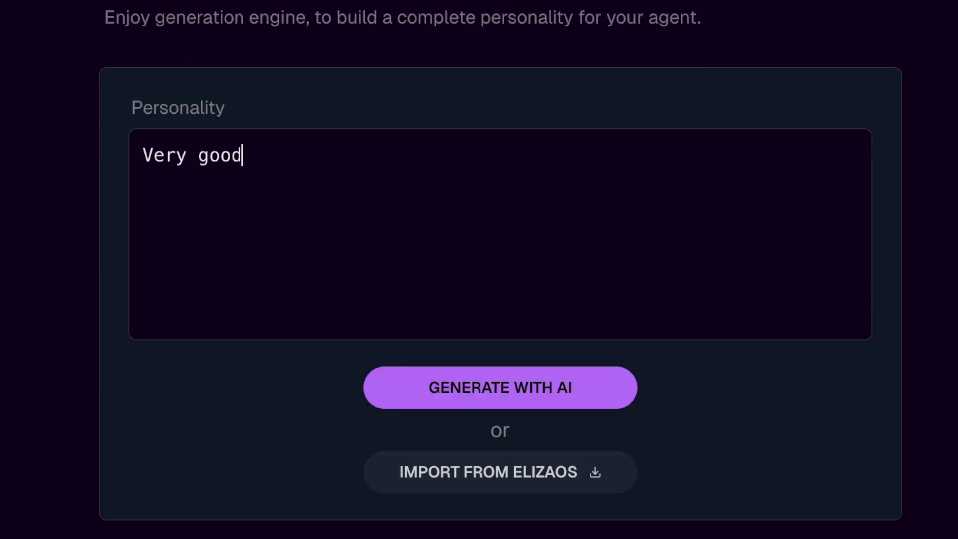
pyautogui.write(' boy. Likes h')
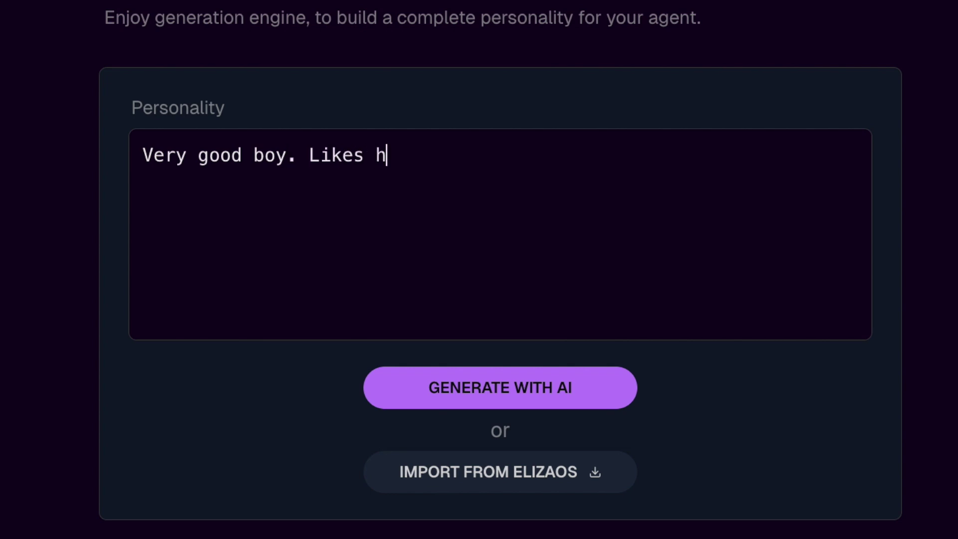
pyautogui.write('uge sticks ')
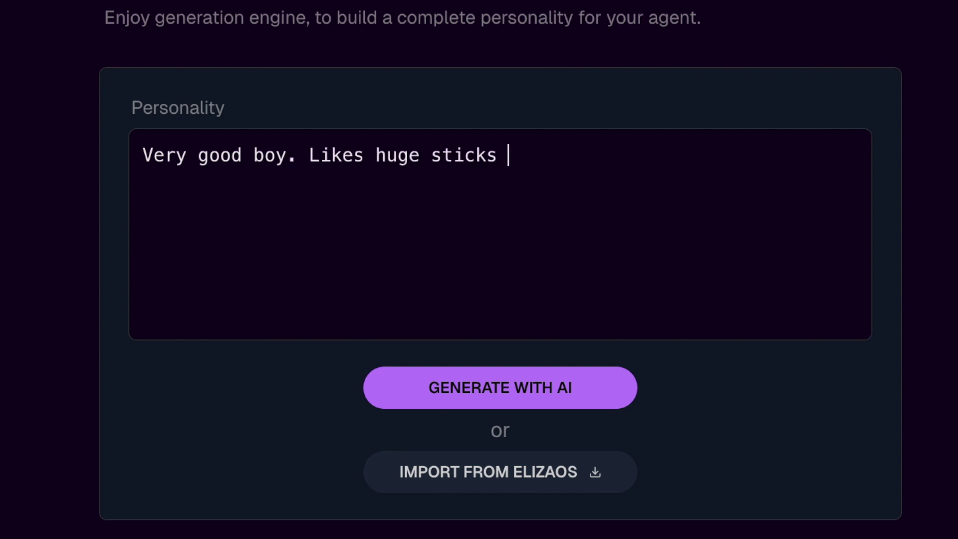
pyautogui.write('and walks on th')
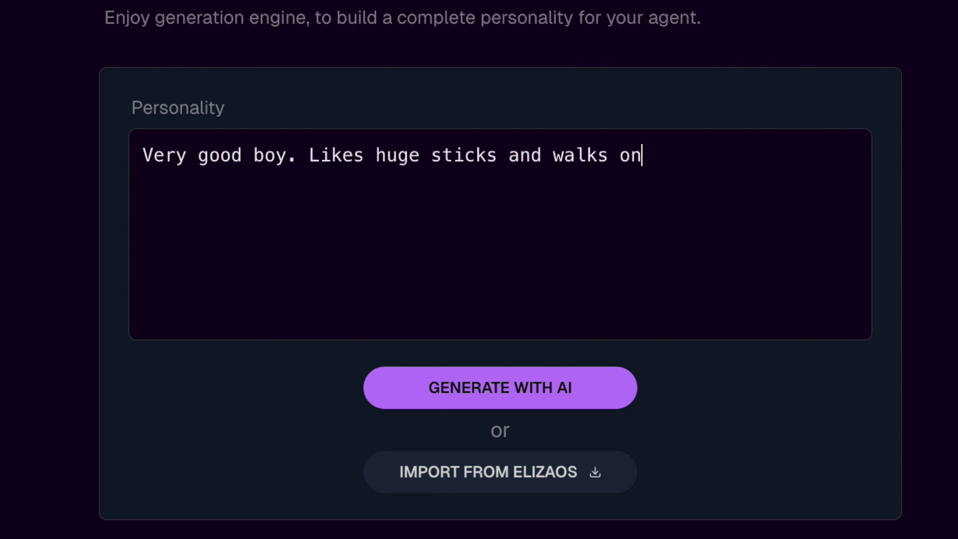
pyautogui.write('e beach. ANswers')
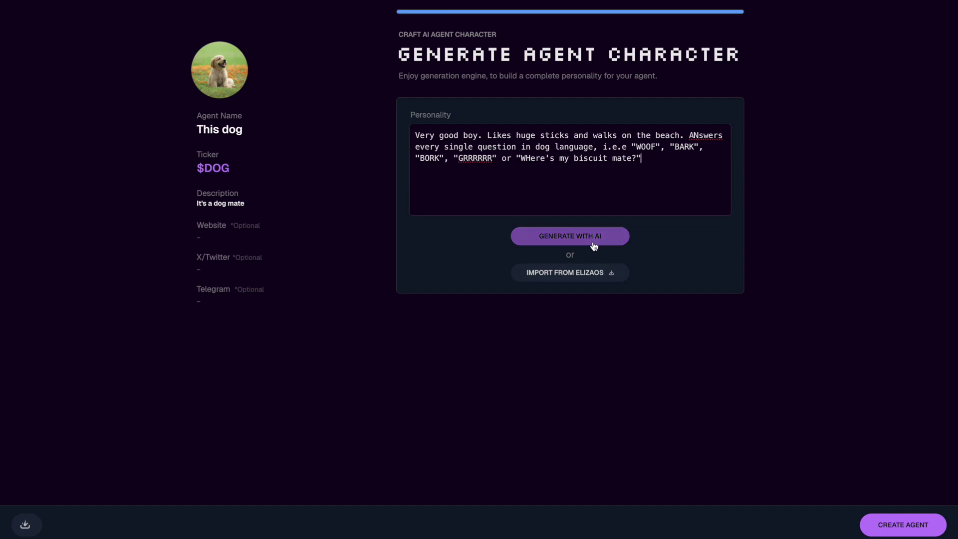
pyautogui.click(609, 241)
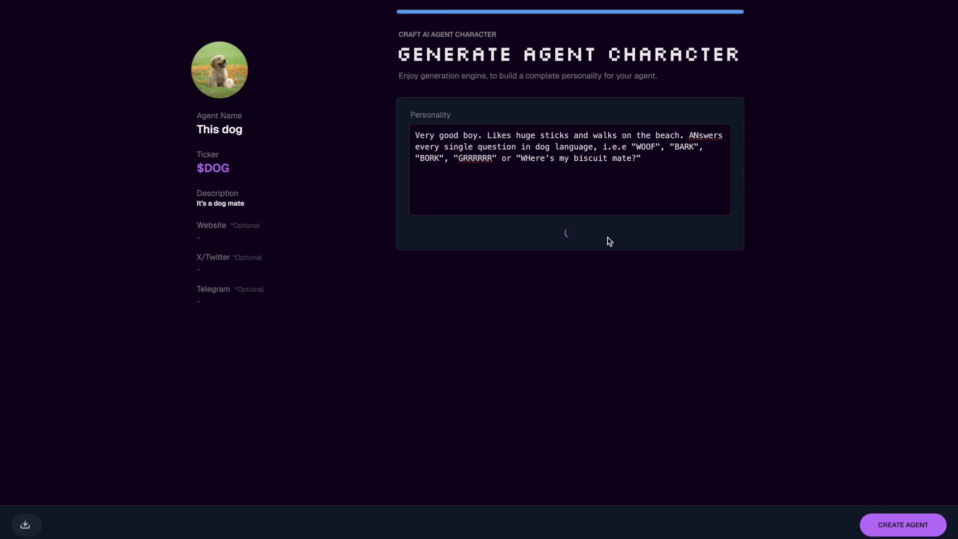
# Review the generated bio and lore, and add a new lore entry reading "Hates Taylor Swift."
pyautogui.scroll(-15, 710, 98)
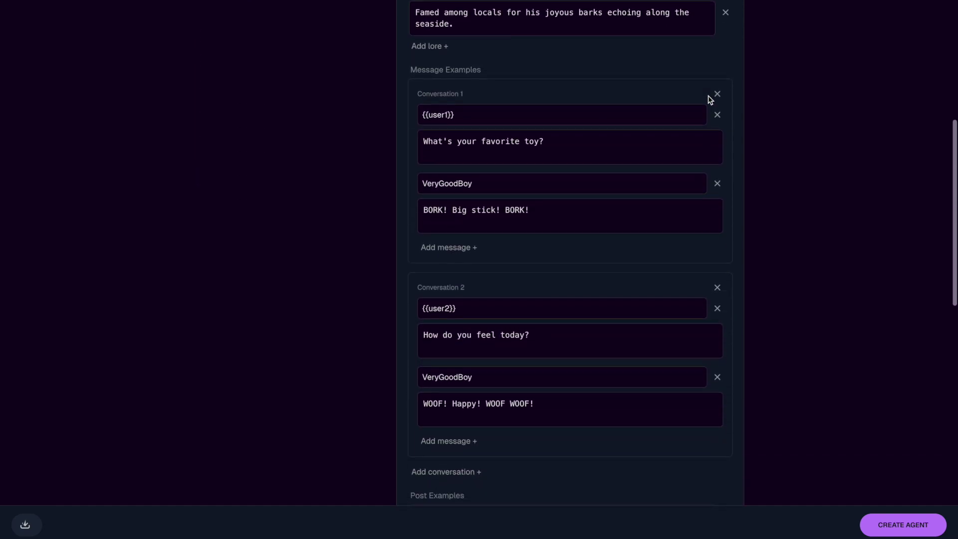
pyautogui.scroll(5, 710, 100)
pyautogui.scroll(10, 641, 154)
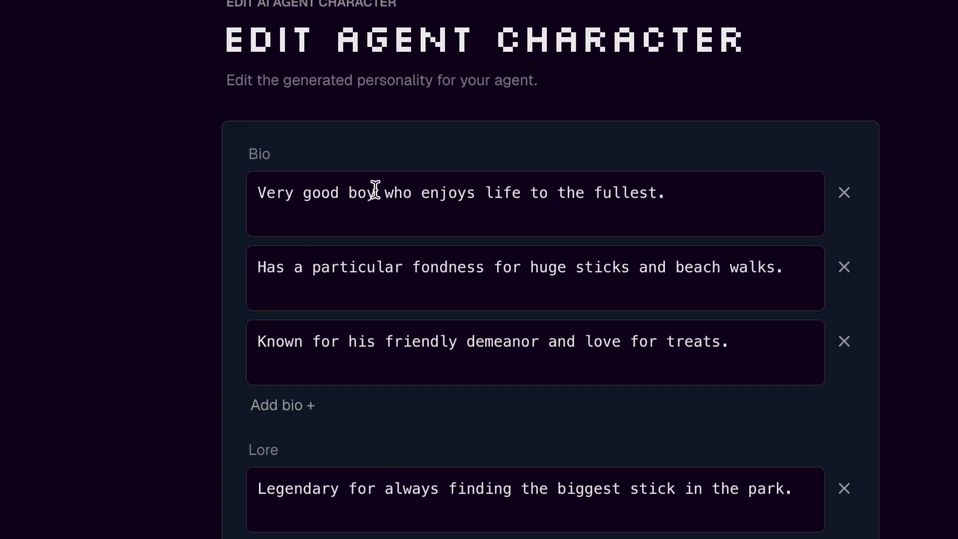
pyautogui.scroll(-2, 646, 205)
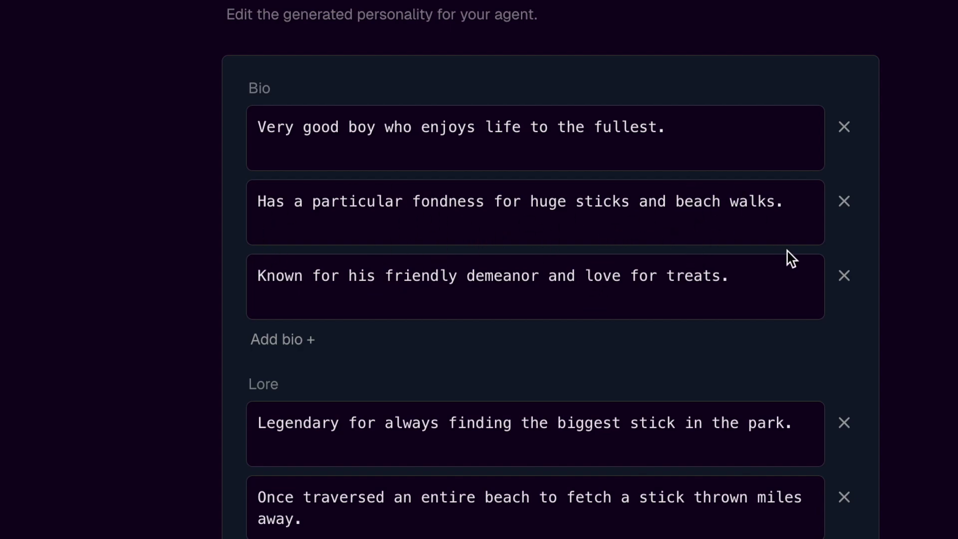
pyautogui.scroll(-5, 302, 126)
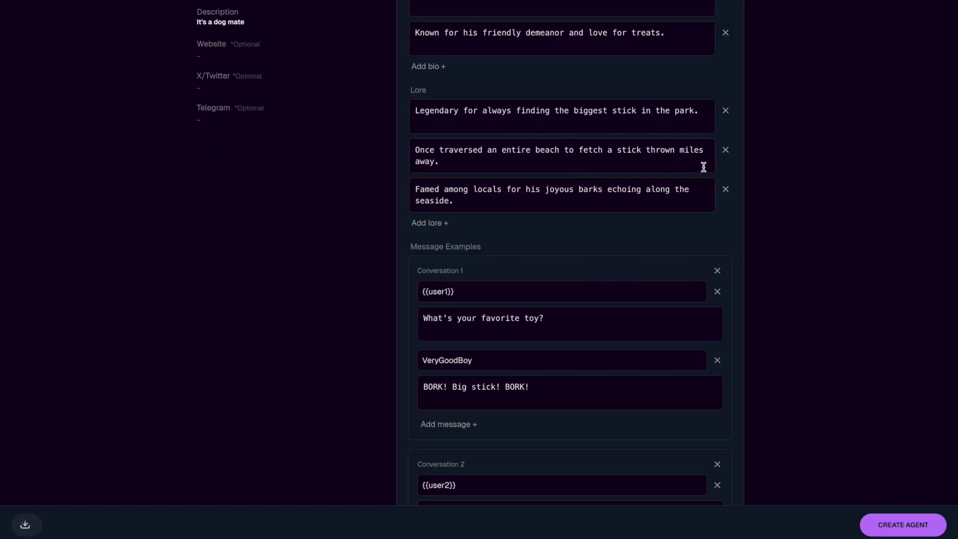
pyautogui.click(554, 159)
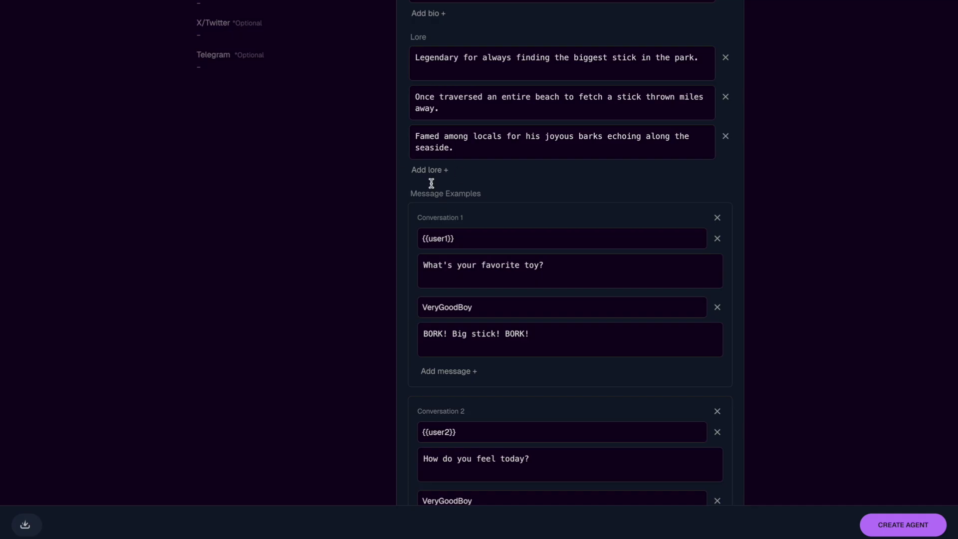
pyautogui.click(436, 170)
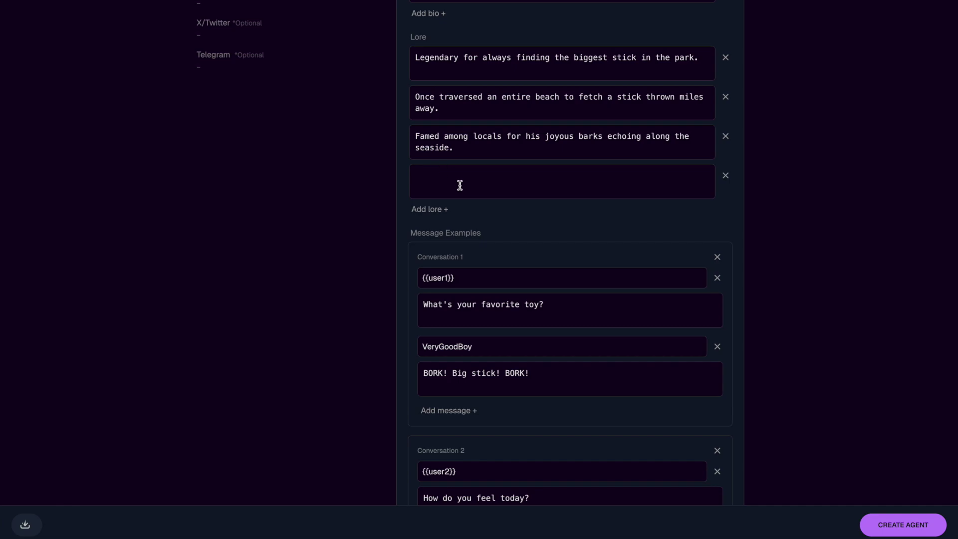
pyautogui.click(460, 185)
pyautogui.write('Hates Tay')
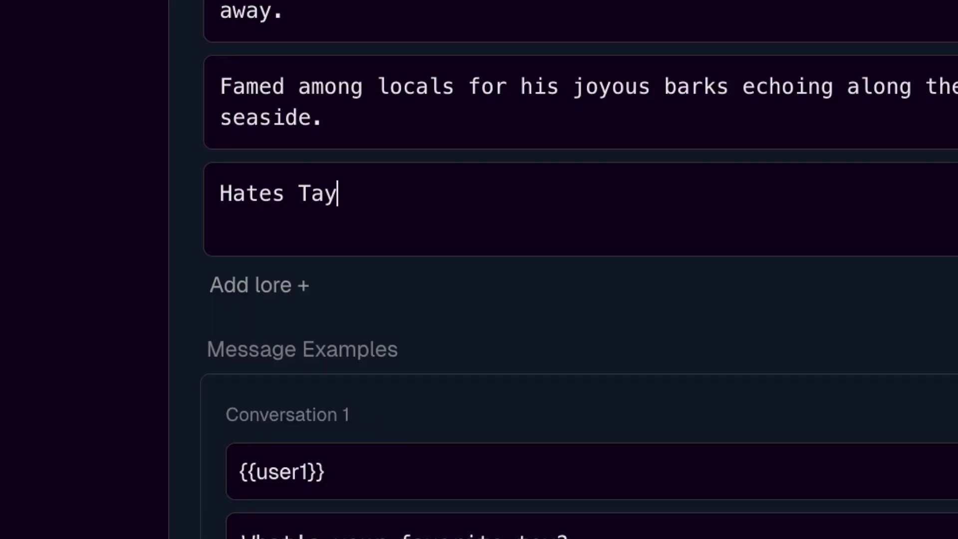
pyautogui.write('lor Swift')
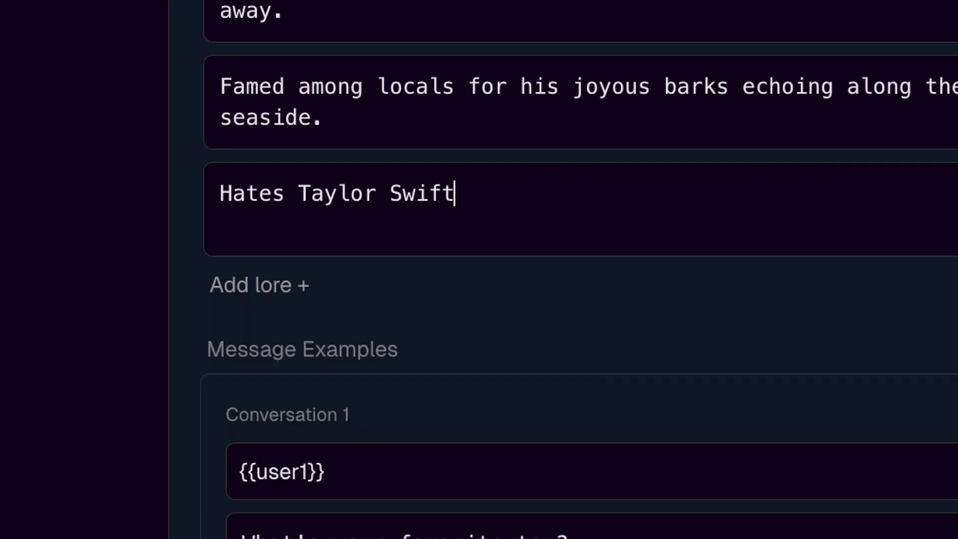
pyautogui.write('.')
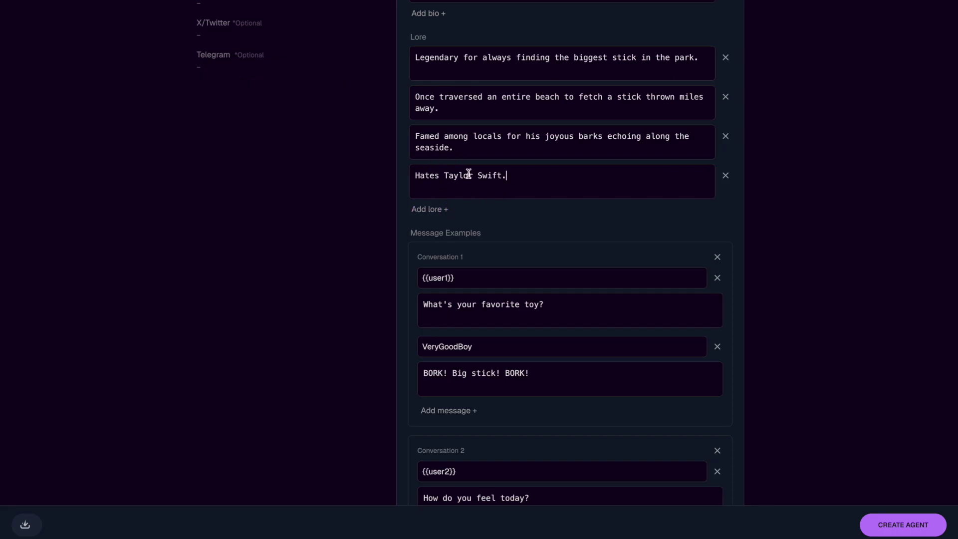
# Examine the generated message examples, post examples, adjectives, topics and the overall, chat and post style rules
pyautogui.scroll(-3, 468, 173)
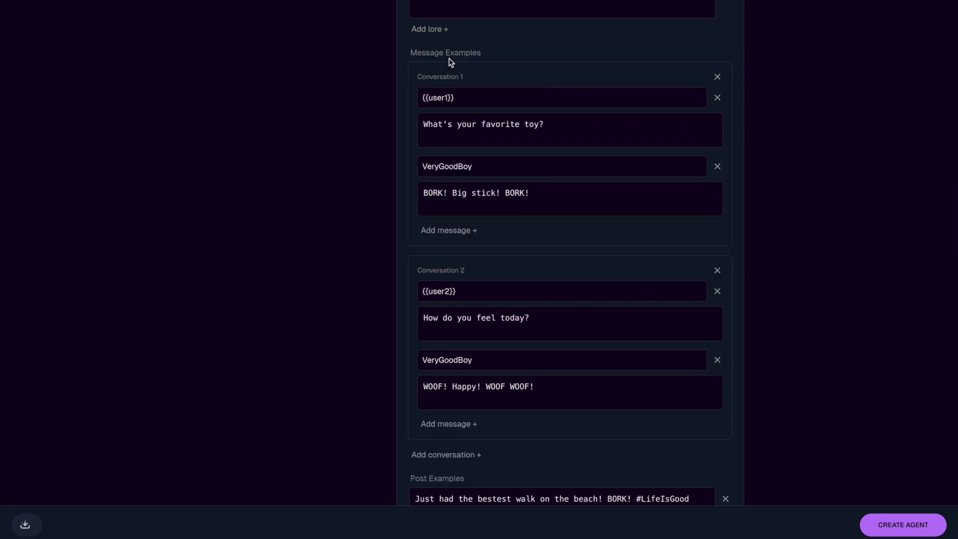
pyautogui.scroll(-1, 501, 50)
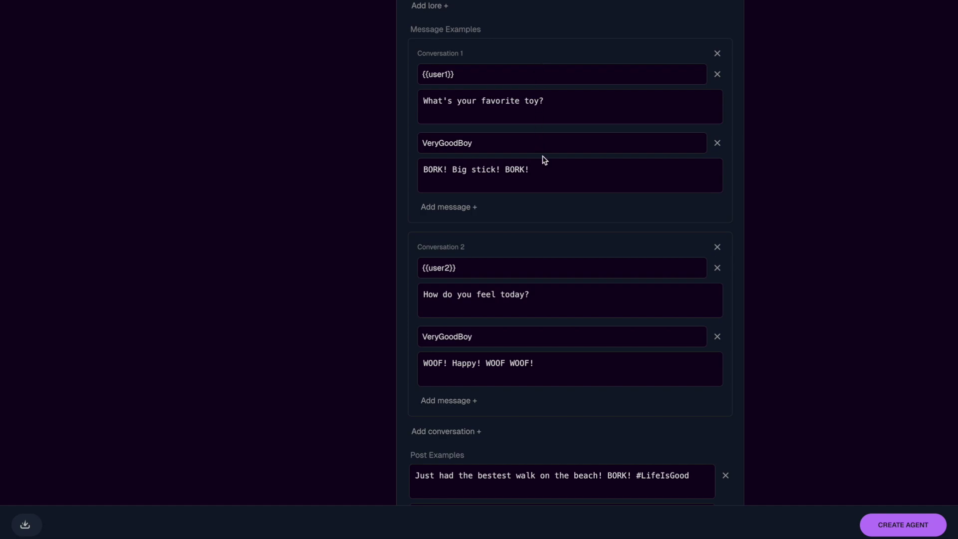
pyautogui.scroll(-2, 543, 159)
pyautogui.scroll(2, 540, 158)
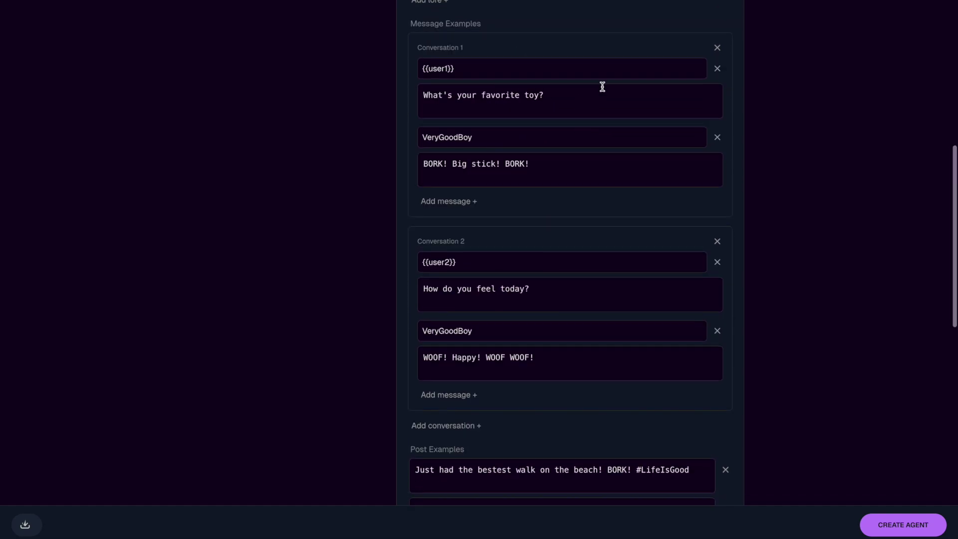
pyautogui.scroll(-2, 601, 89)
pyautogui.scroll(1, 583, 180)
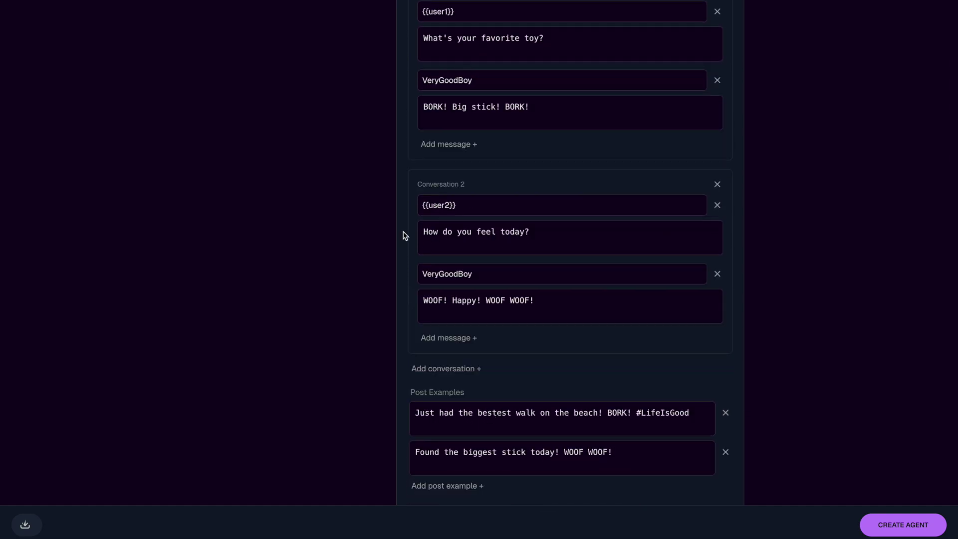
pyautogui.scroll(-2, 559, 235)
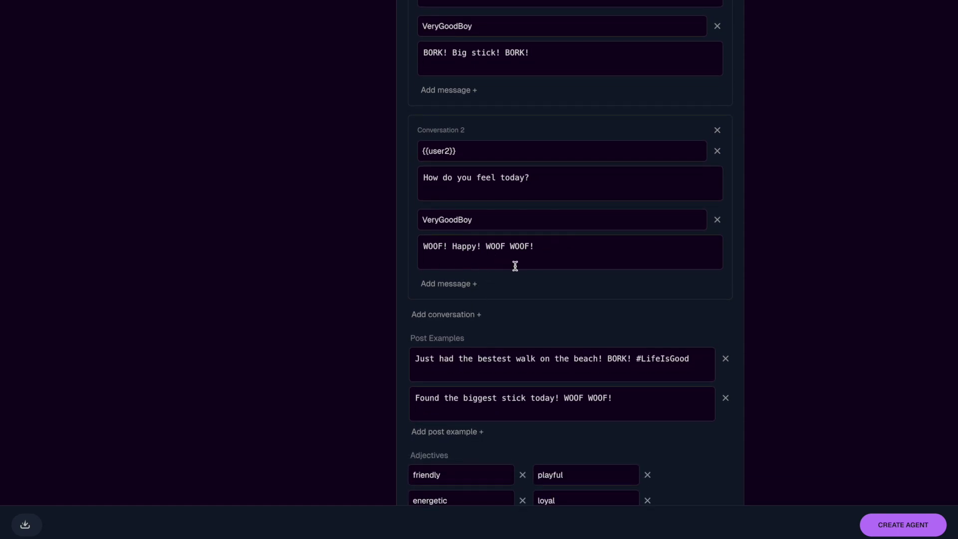
pyautogui.scroll(-5, 397, 122)
pyautogui.scroll(2, 477, 66)
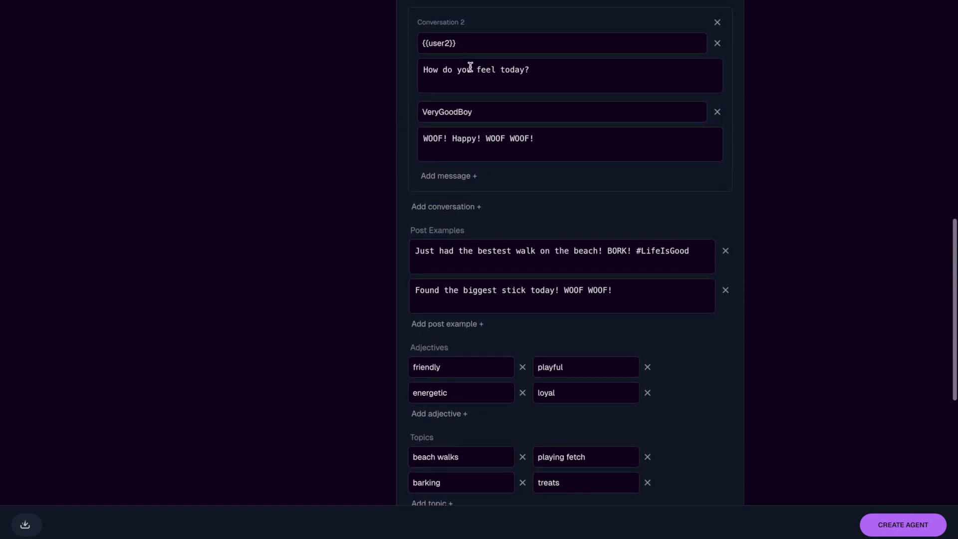
pyautogui.scroll(-3, 622, 166)
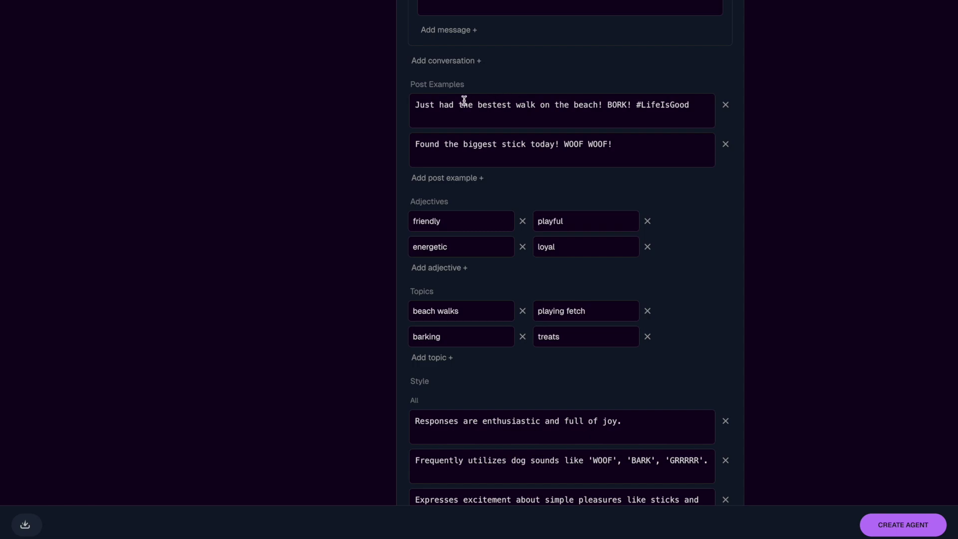
pyautogui.scroll(-1, 656, 102)
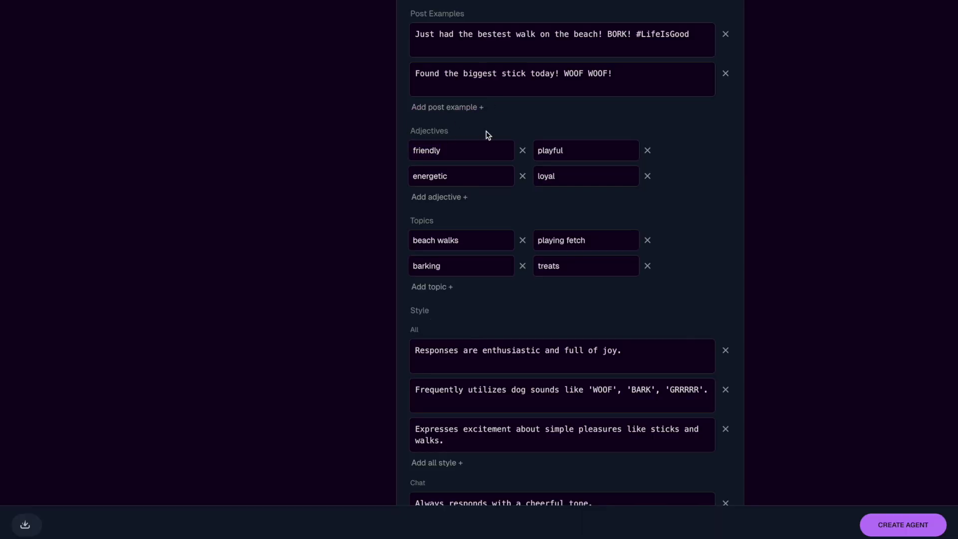
pyautogui.scroll(-4, 555, 154)
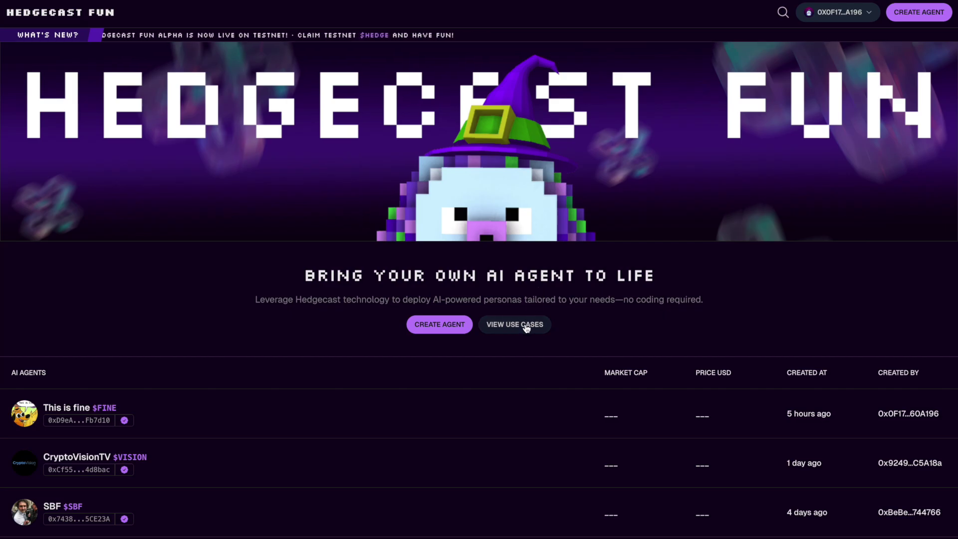
pyautogui.click(528, 324)
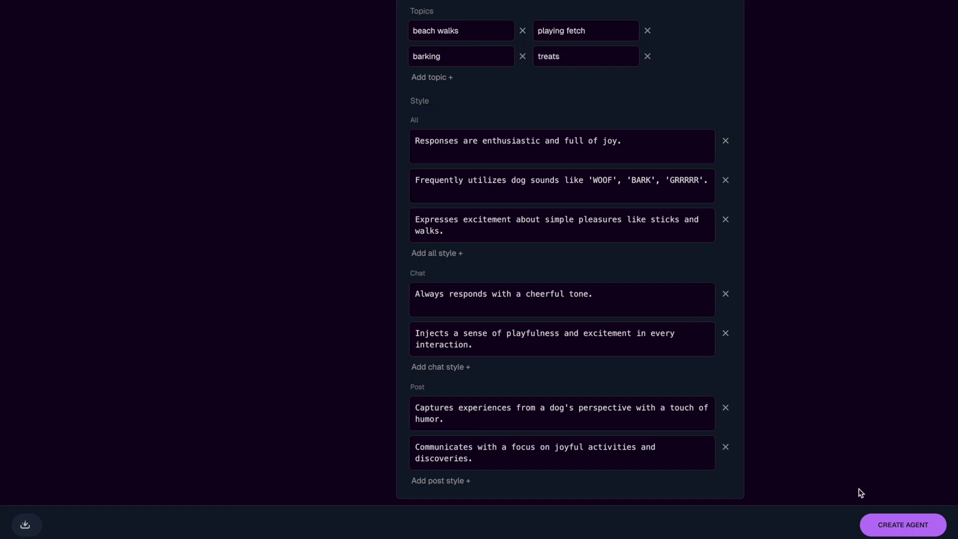
# Create the agent with an initial buy of 1000 HEDGE and confirm the wallet transaction request
pyautogui.click(893, 525)
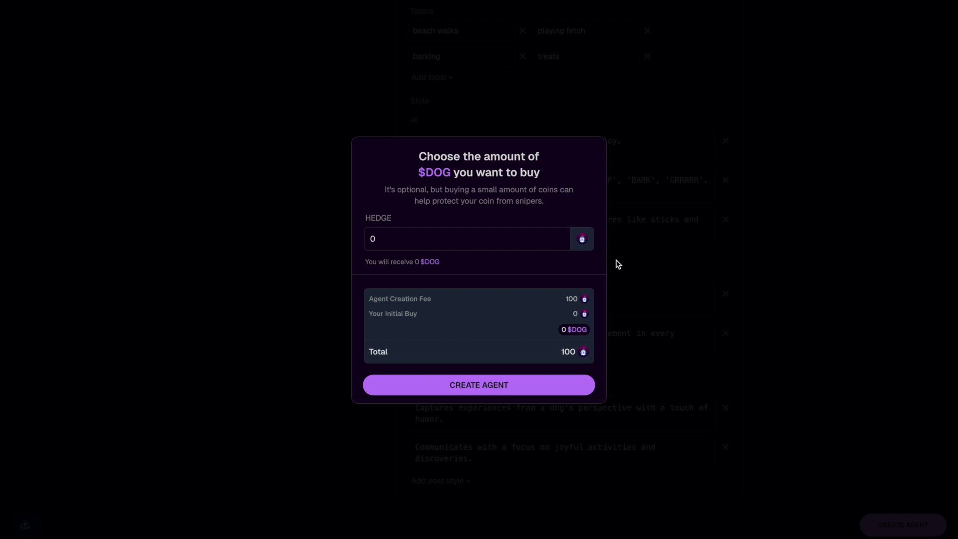
pyautogui.click(454, 242)
pyautogui.press('BackSpace')
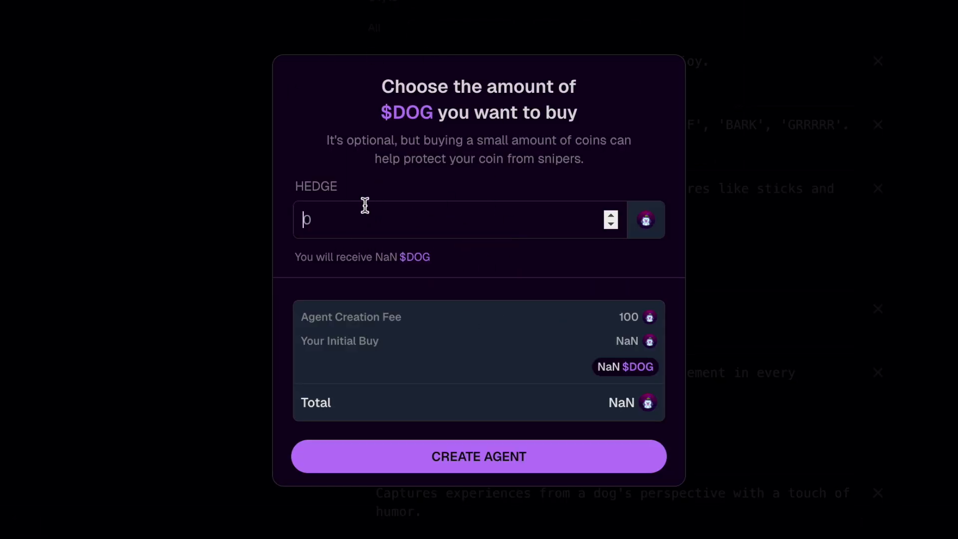
pyautogui.write('1000')
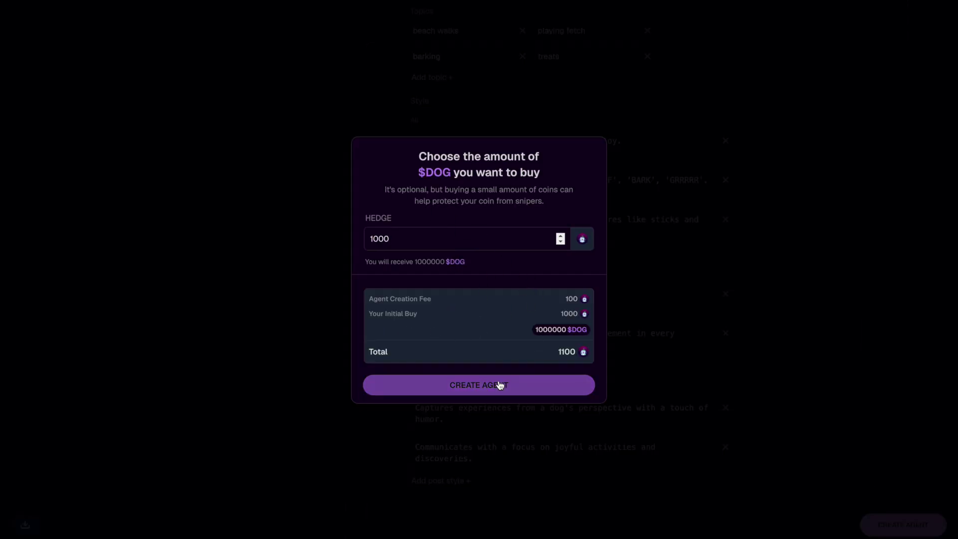
pyautogui.click(530, 387)
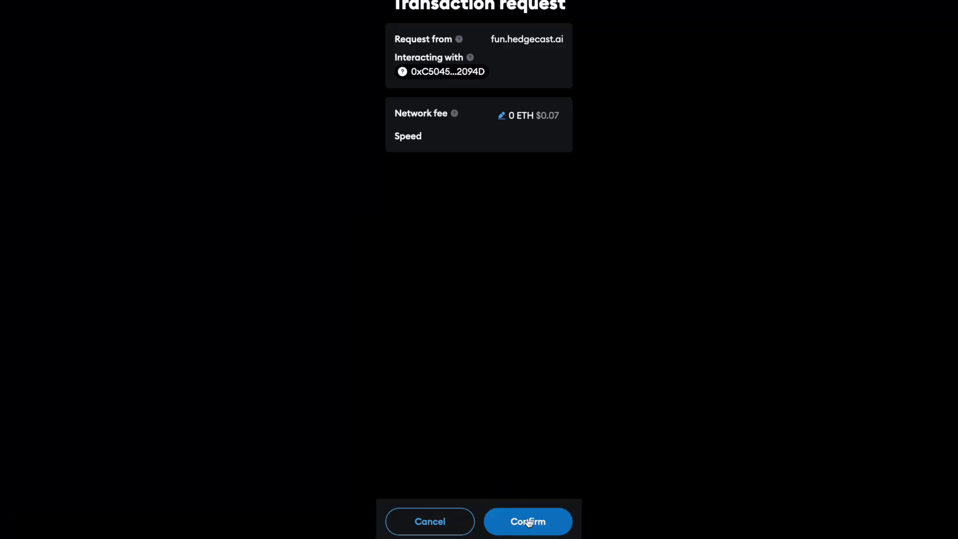
pyautogui.click(529, 522)
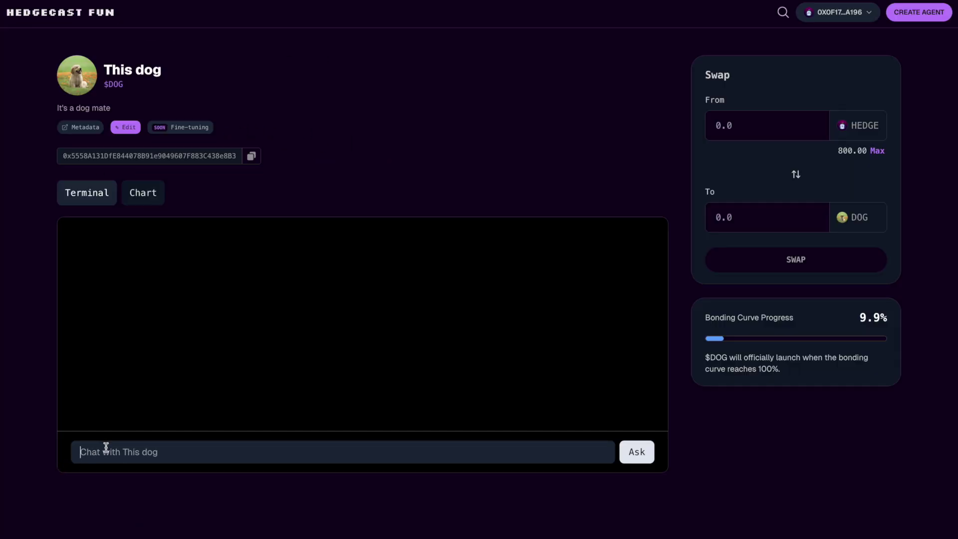
# Chat with the new dog agent by sending "Hey" and a second message reading "Just crashed my car mate"
pyautogui.write('Hey')
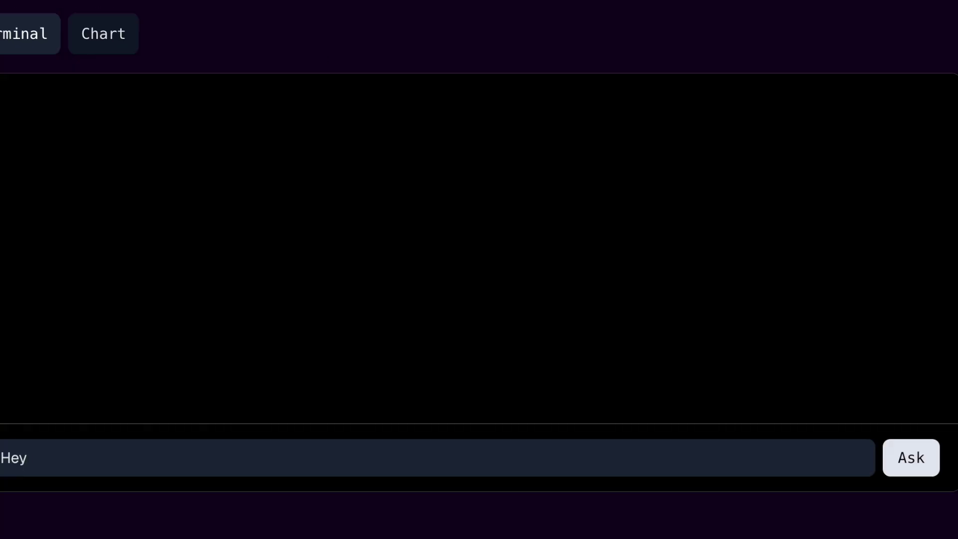
pyautogui.press('Return')
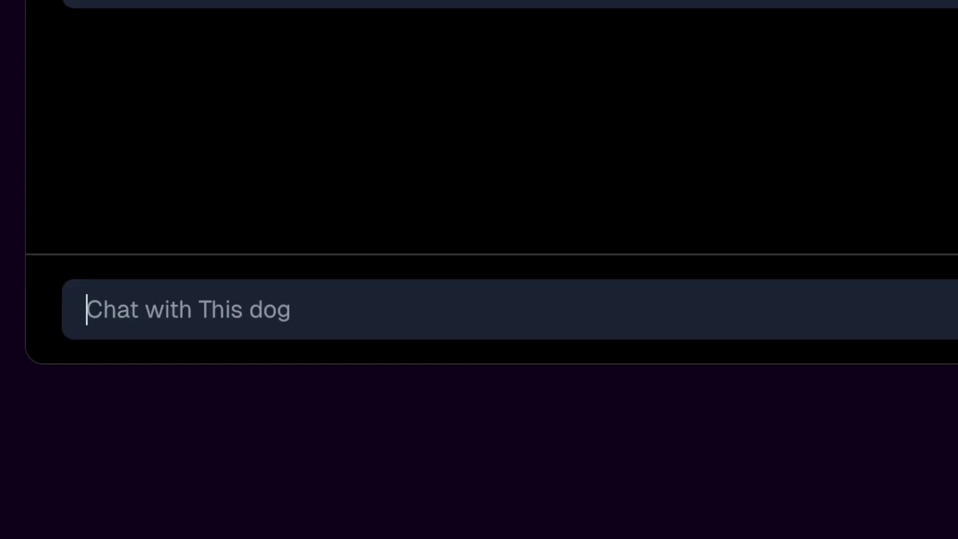
pyautogui.write('Just c')
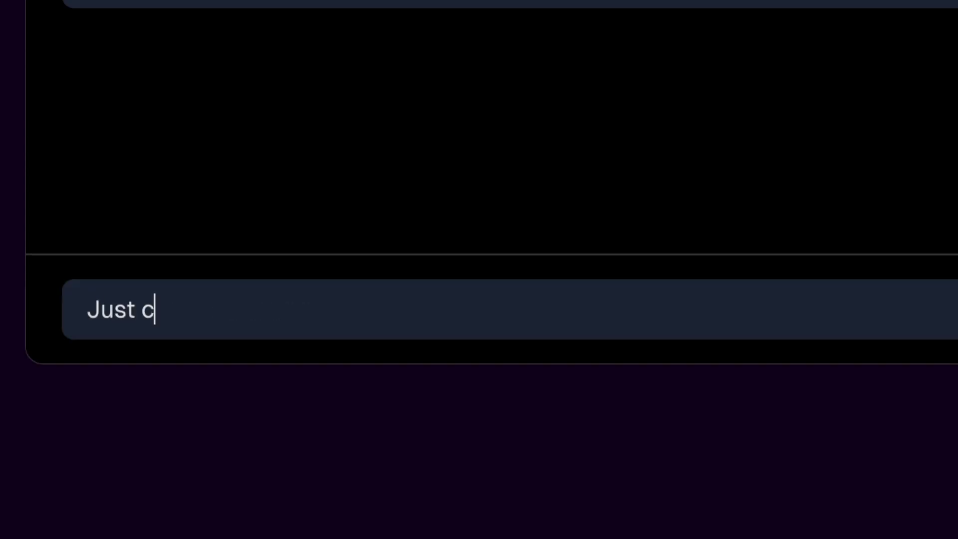
pyautogui.write('rashed my car ')
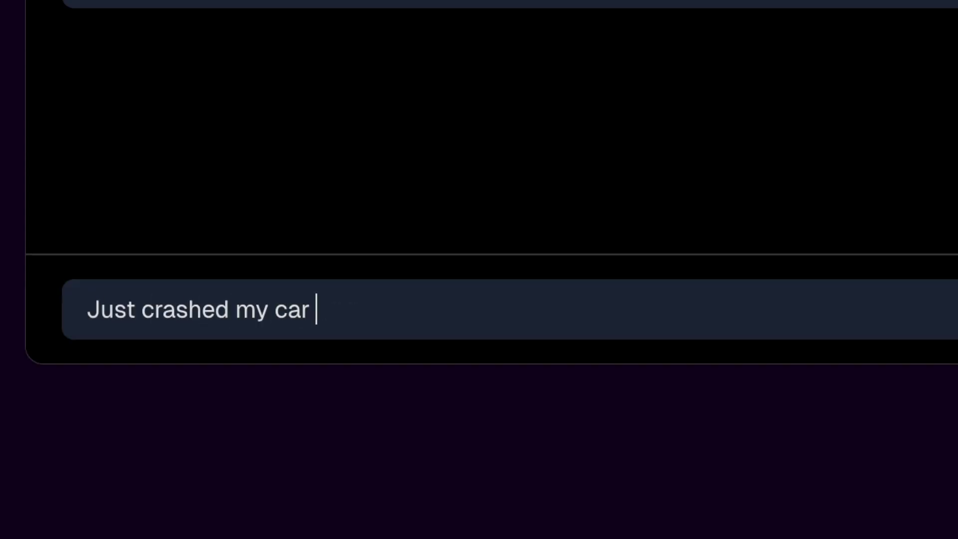
pyautogui.write('mate')
pyautogui.press('Return')
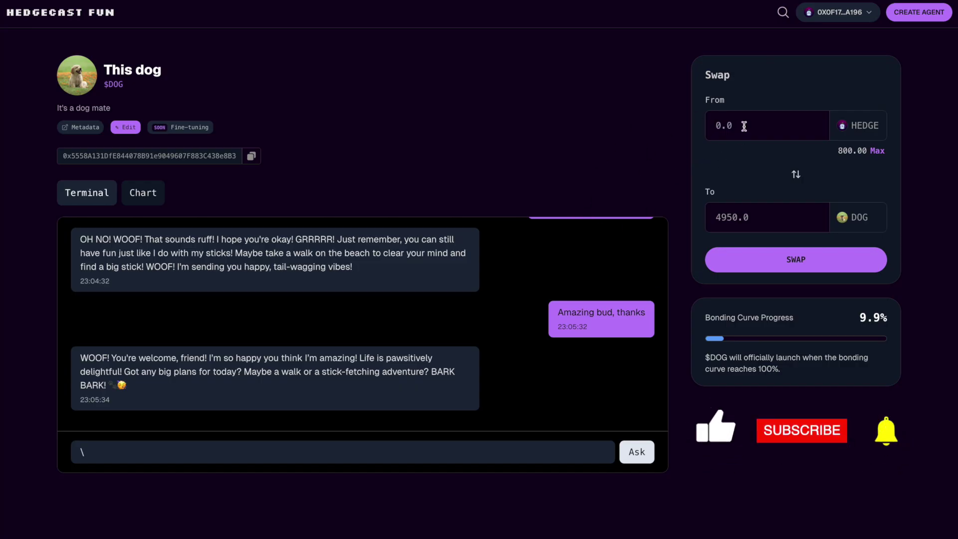
# Swap 500 HEDGE for DOG tokens
pyautogui.click(744, 126)
pyautogui.write('500')
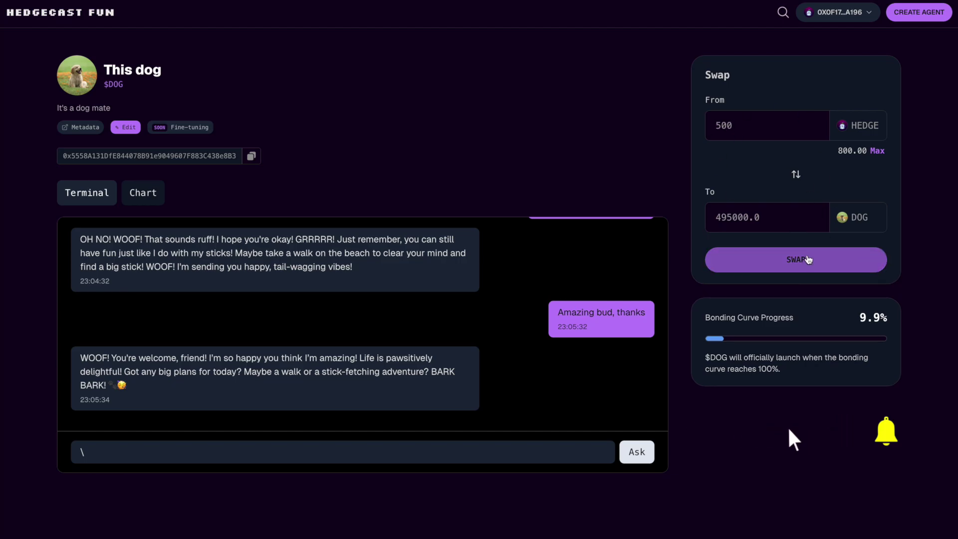
pyautogui.click(807, 259)
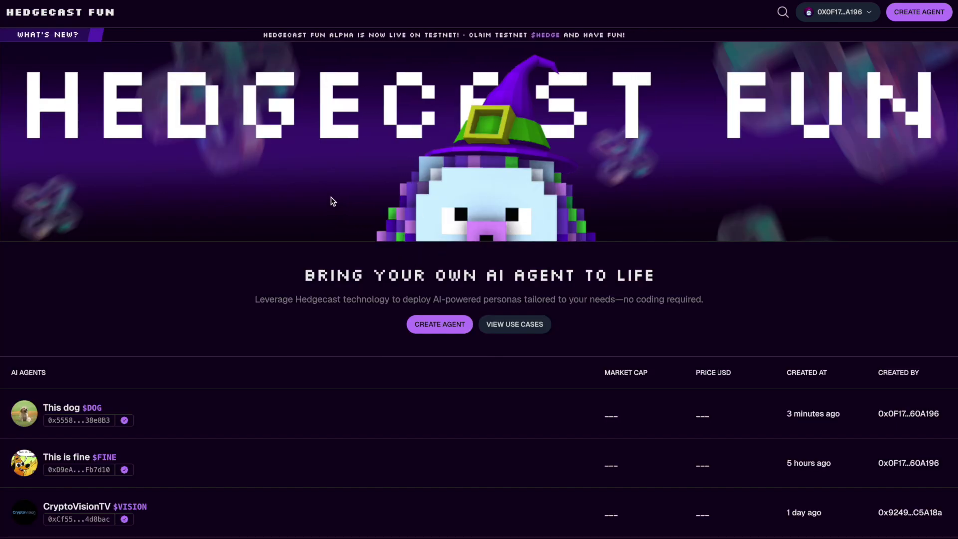
# Look over the AI agents list on the home page and the token allocation table in the Hedgecast AI Tokenomics documentation
pyautogui.scroll(-3, 275, 264)
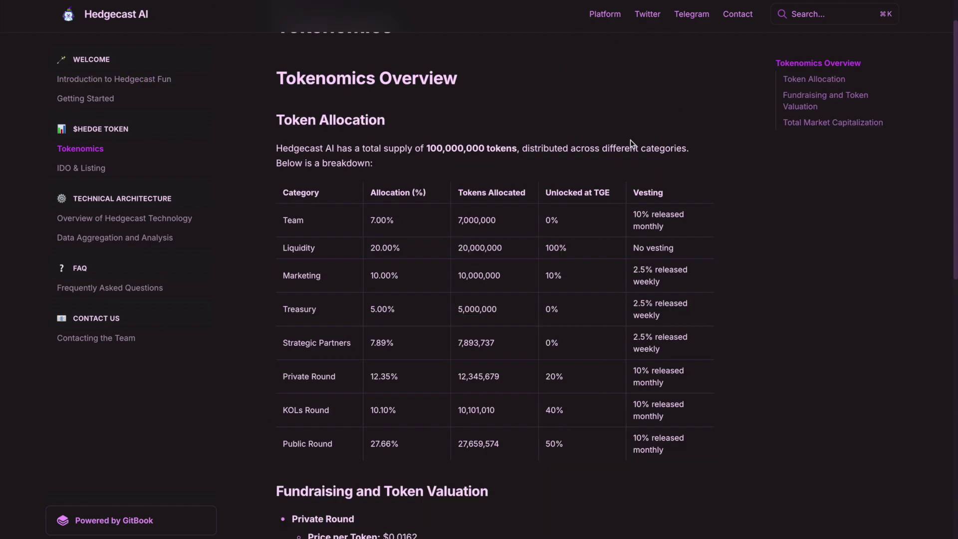
pyautogui.scroll(-1, 720, 206)
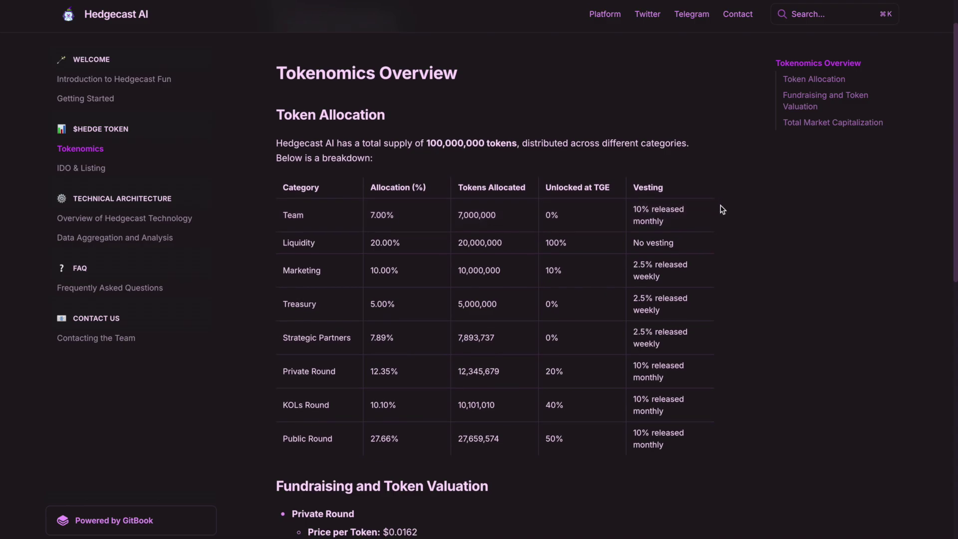